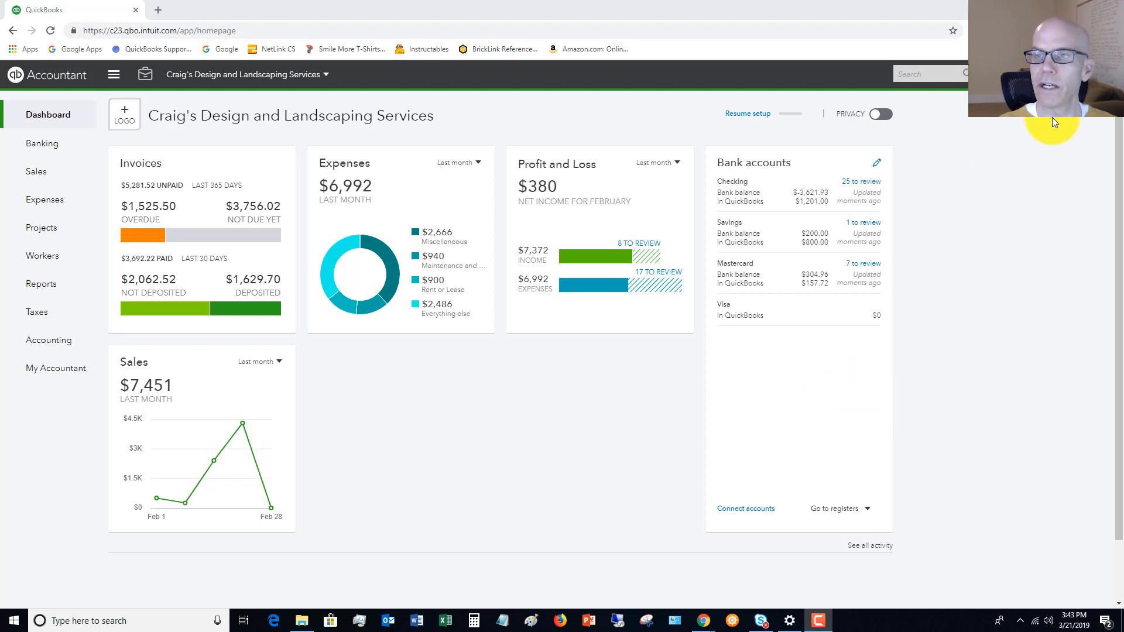
Open the Reconcile tool and choose Checking as the account to reconcile.
click(1047, 74)
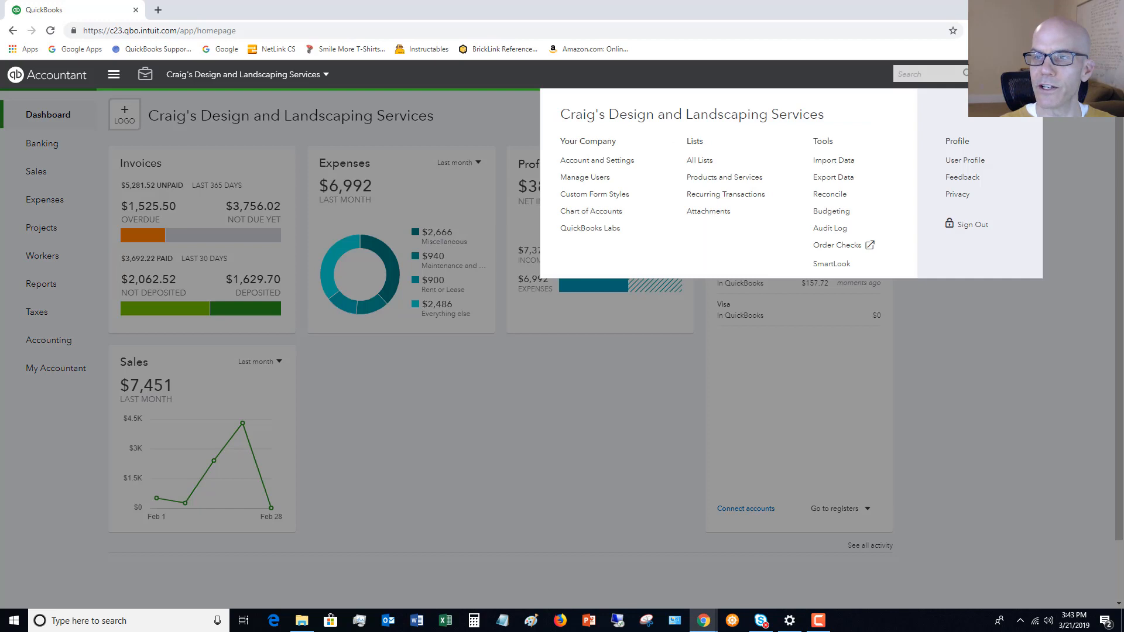
click(830, 195)
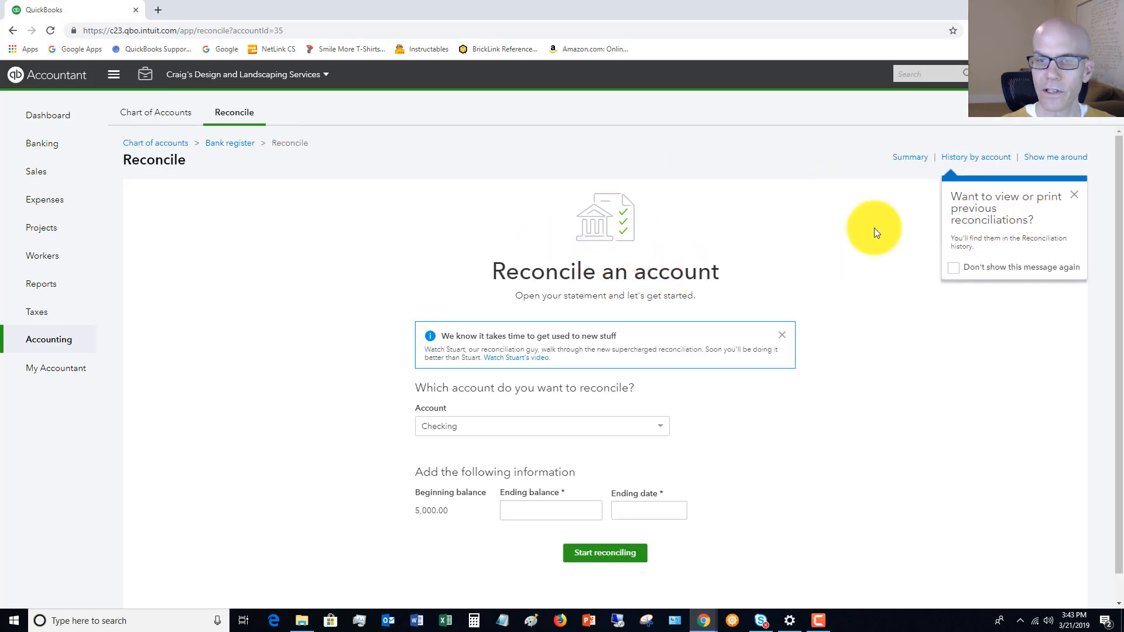
click(662, 429)
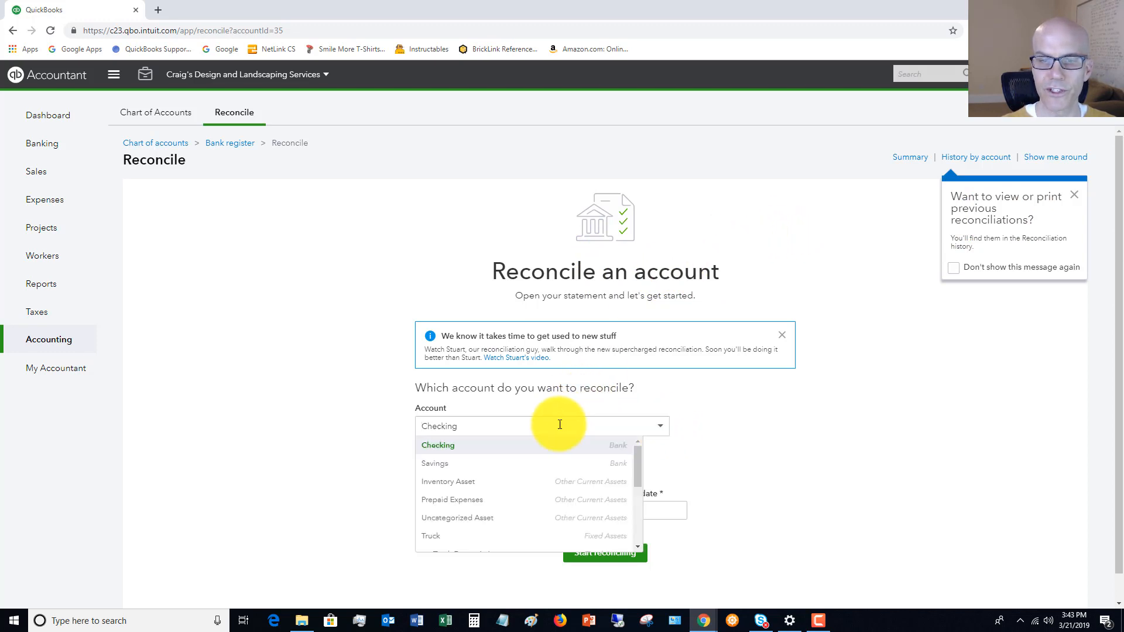
click(477, 447)
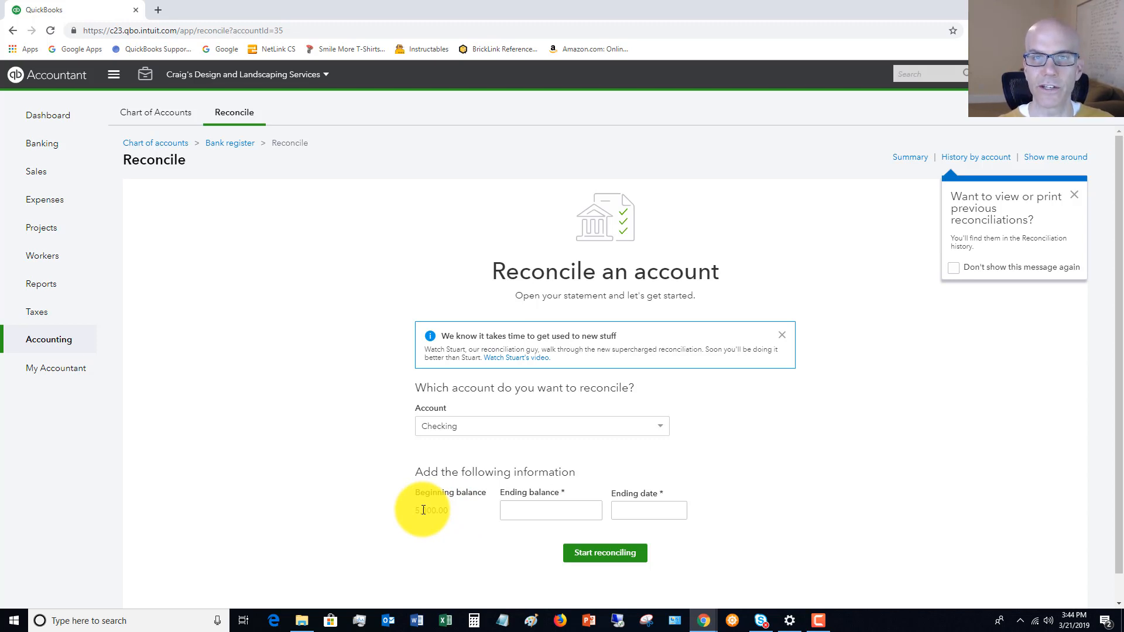
Enter an ending balance of 2,329.75 and an ending date of 02/28/2019, and start the reconciliation.
click(530, 510)
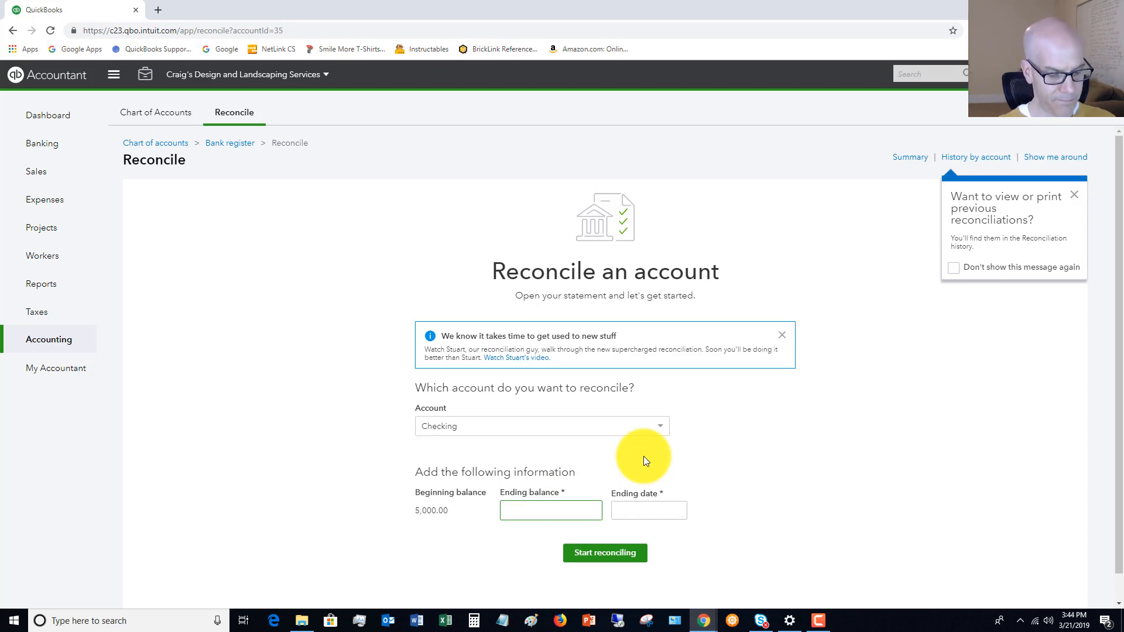
text(232)
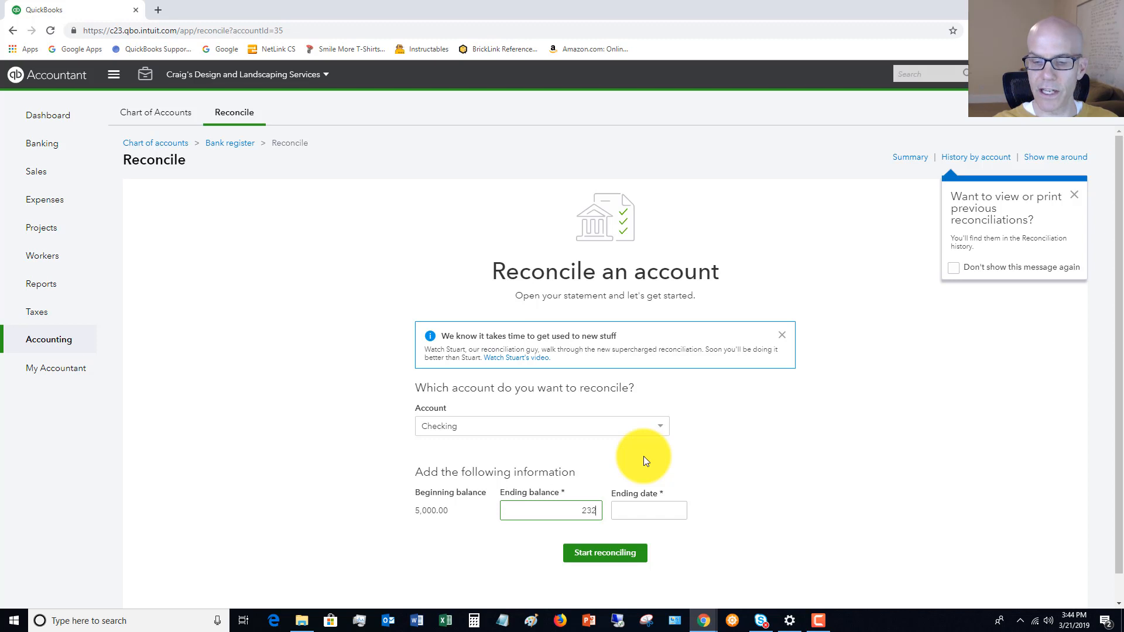
text(9.75)
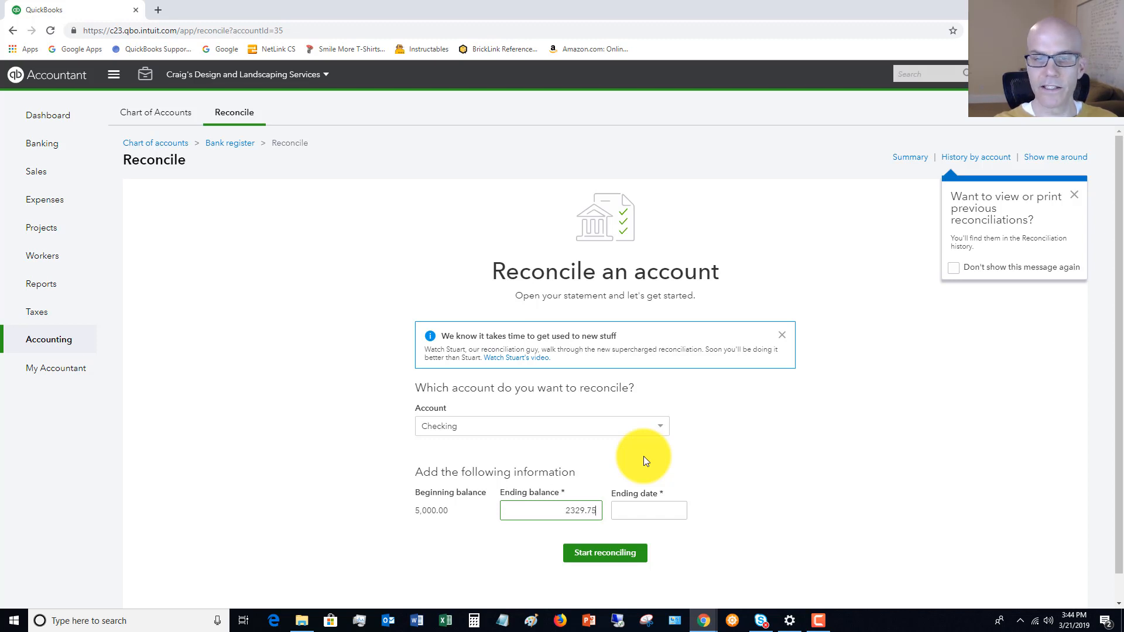
click(677, 515)
click(677, 515)
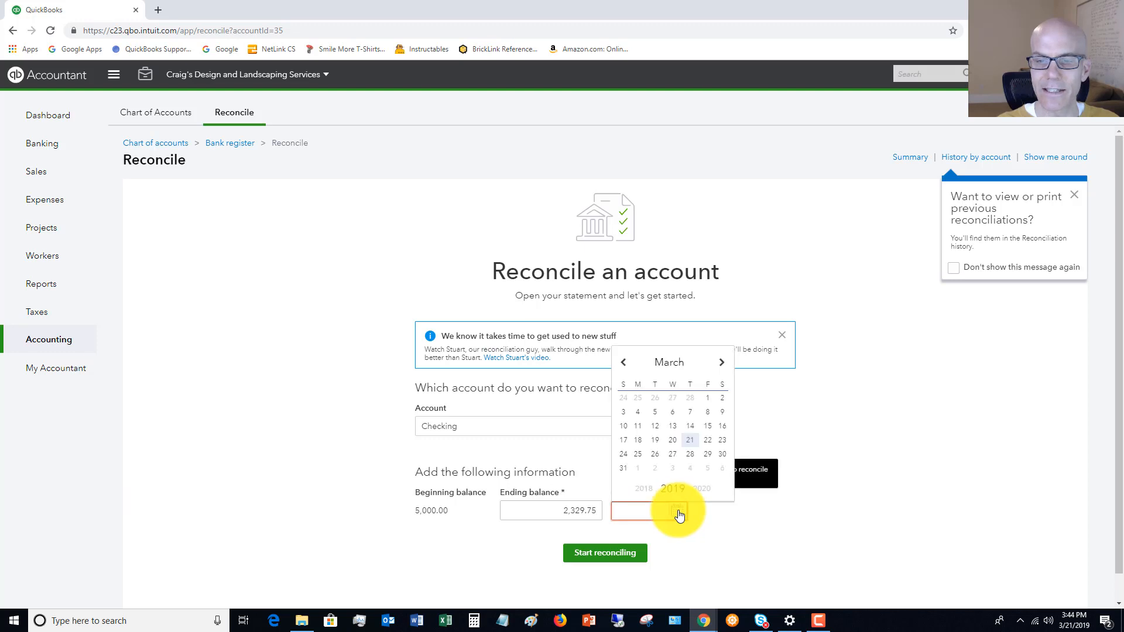
click(690, 397)
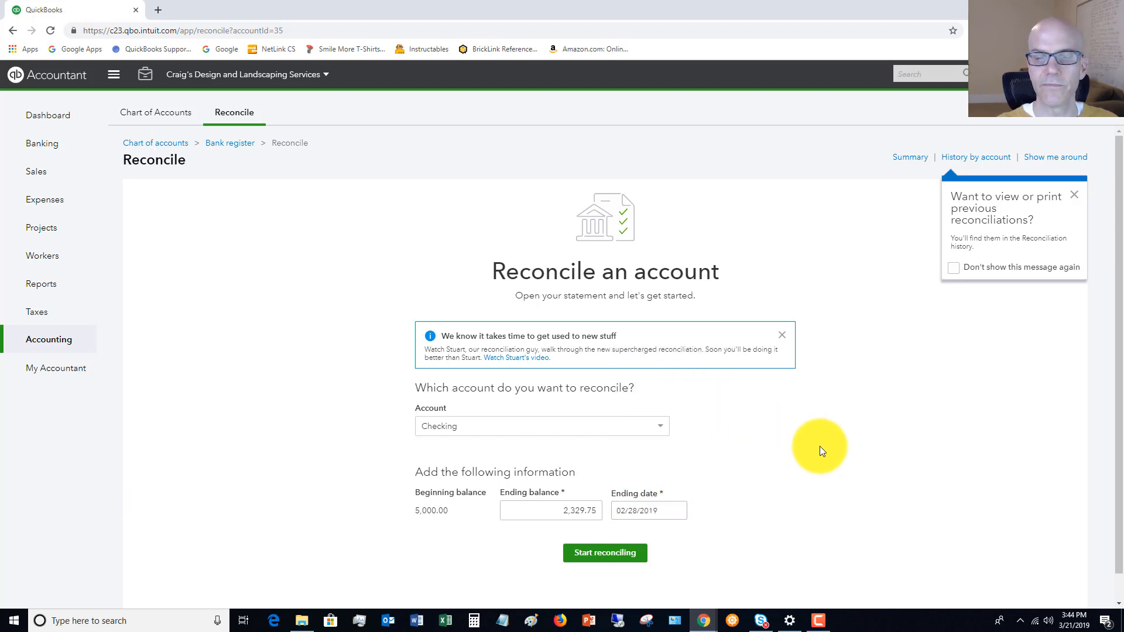
click(571, 509)
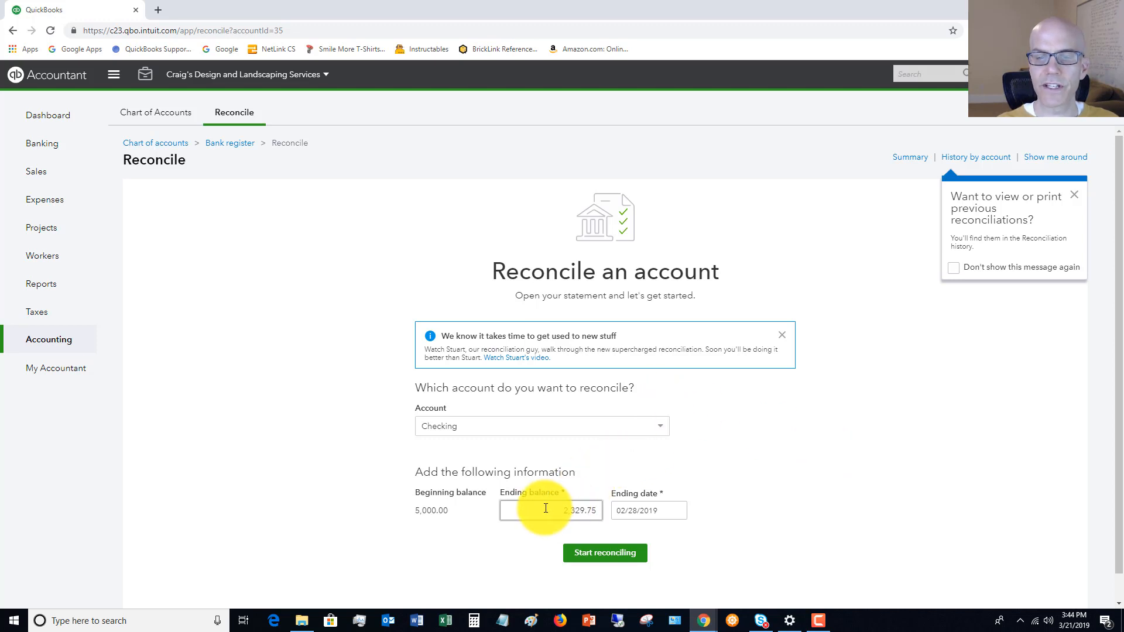
click(604, 556)
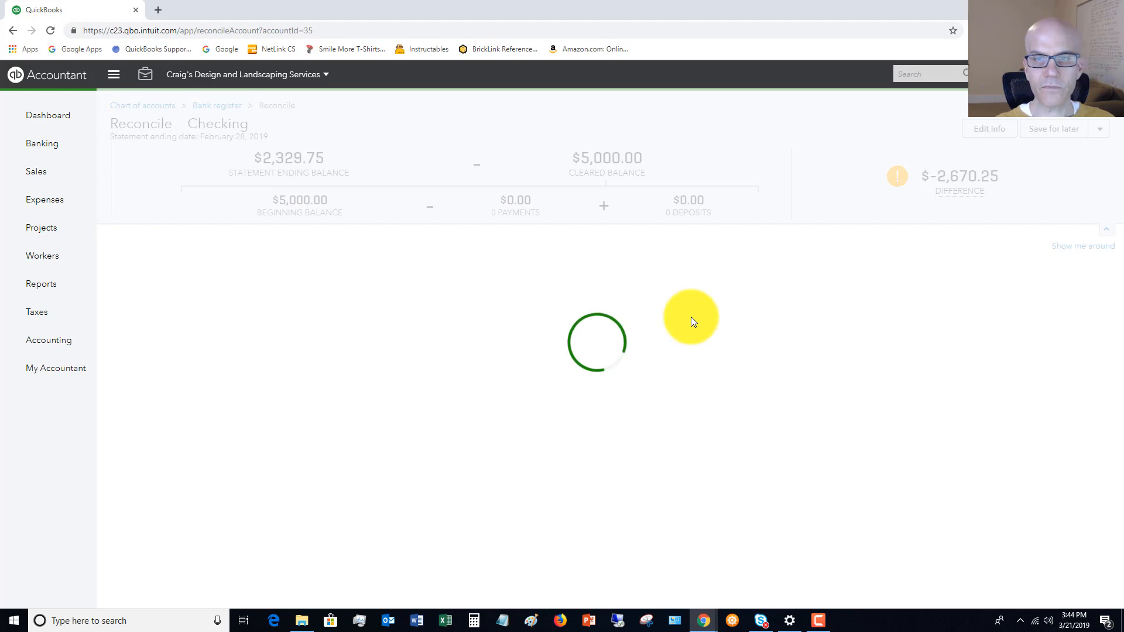
Show all payments and deposits in the reconciliation list and dismiss the two help tips.
click(668, 264)
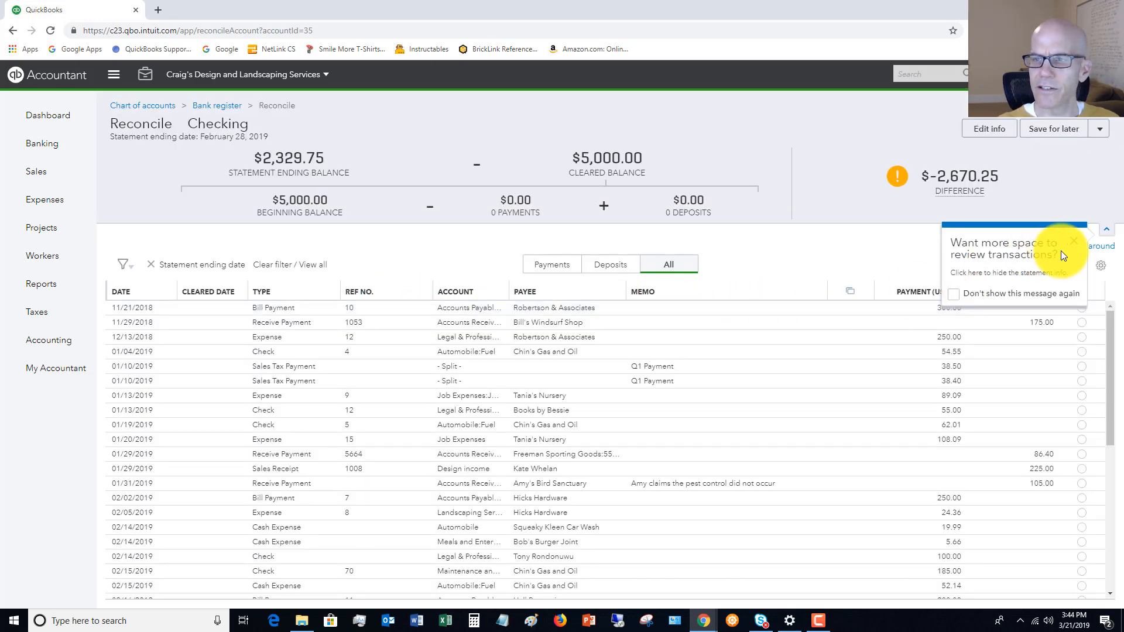
click(1073, 243)
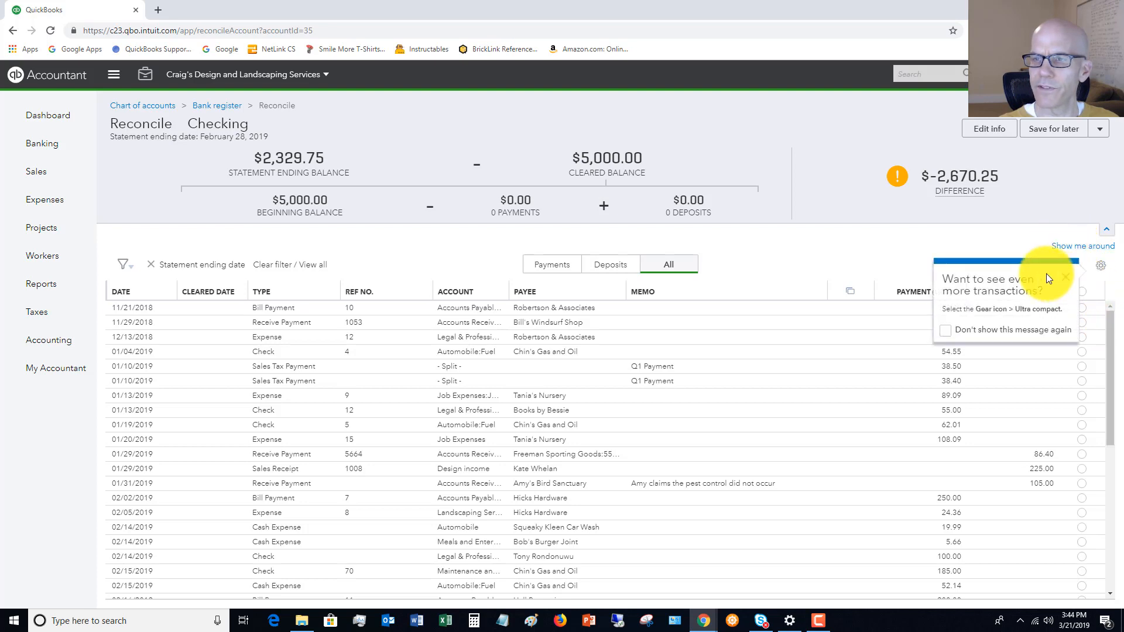
click(1066, 280)
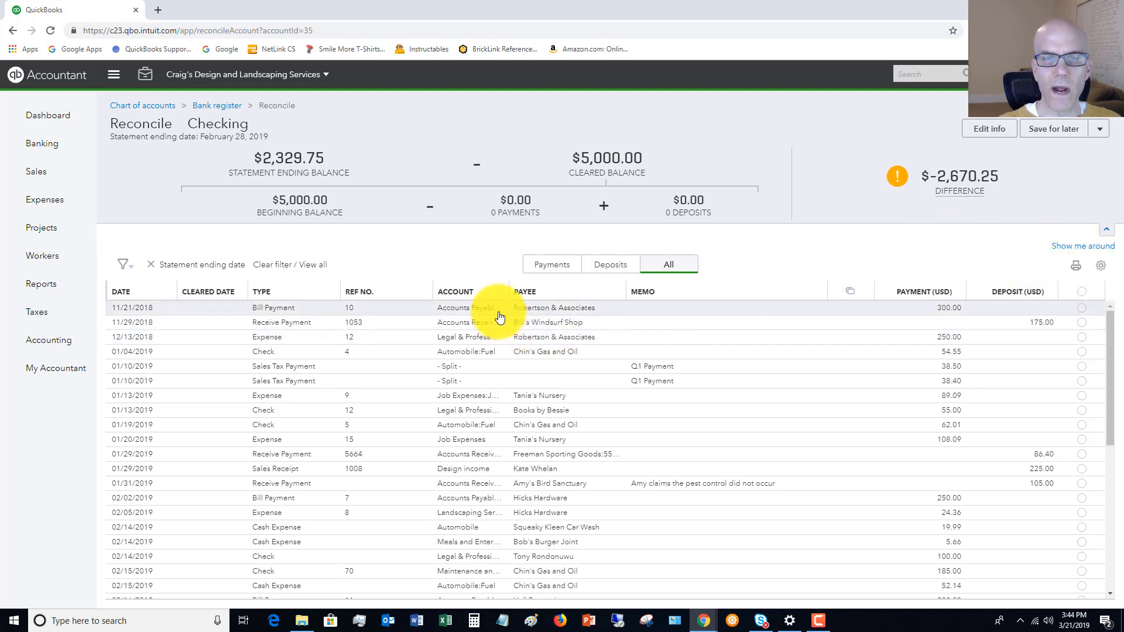
Try the Compact and Regular display densities for the transaction list and return it to Ultra compact.
click(1100, 267)
click(984, 513)
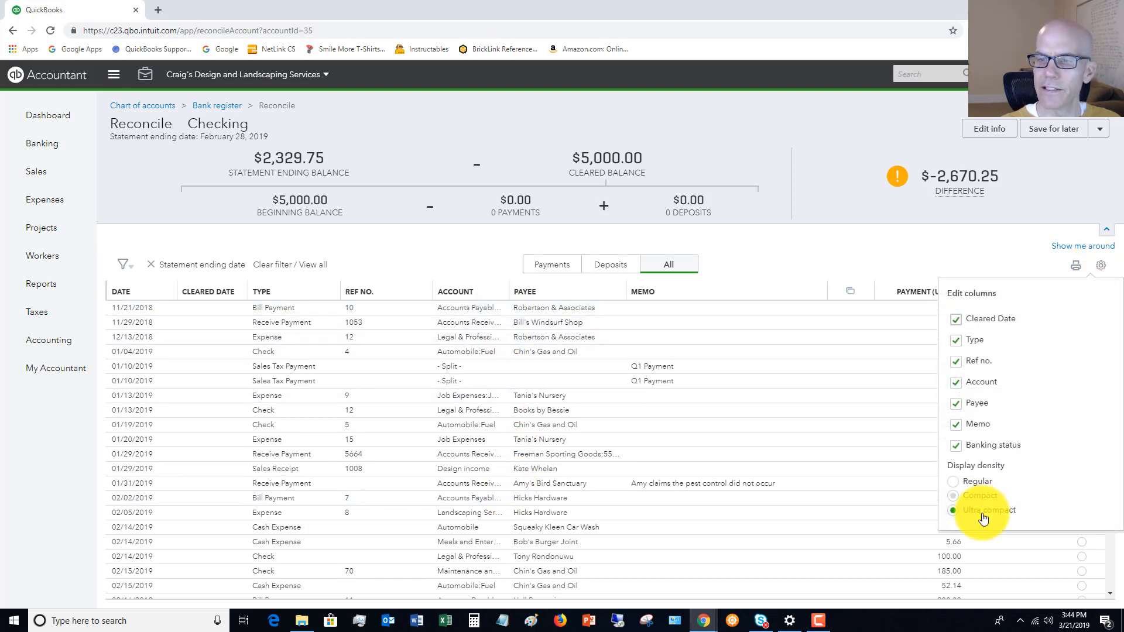
click(955, 498)
click(953, 483)
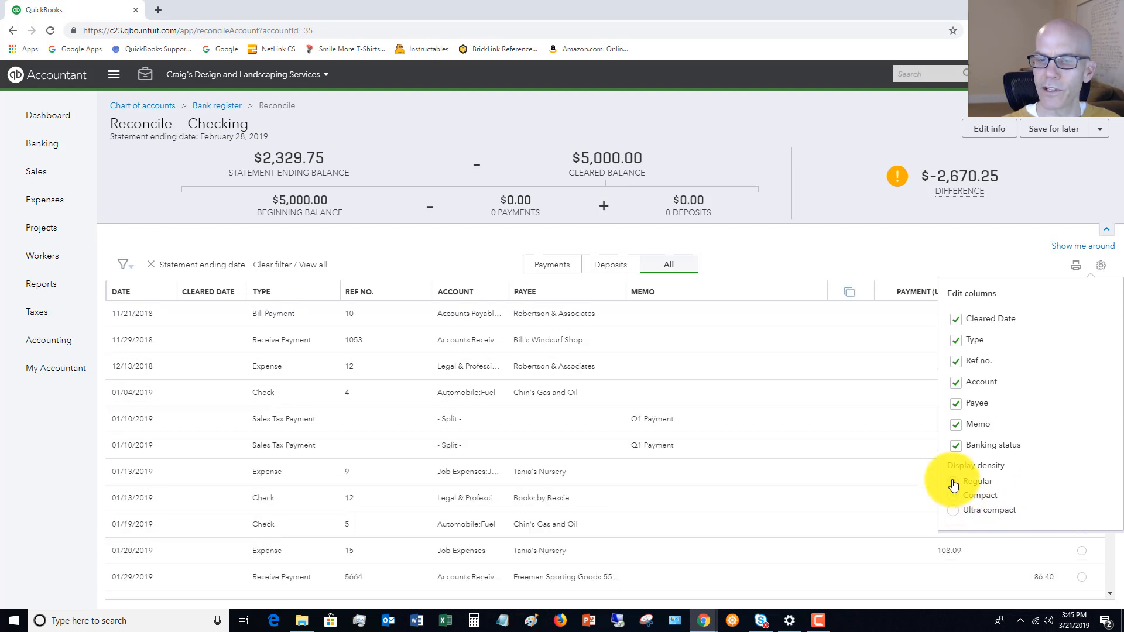
click(952, 512)
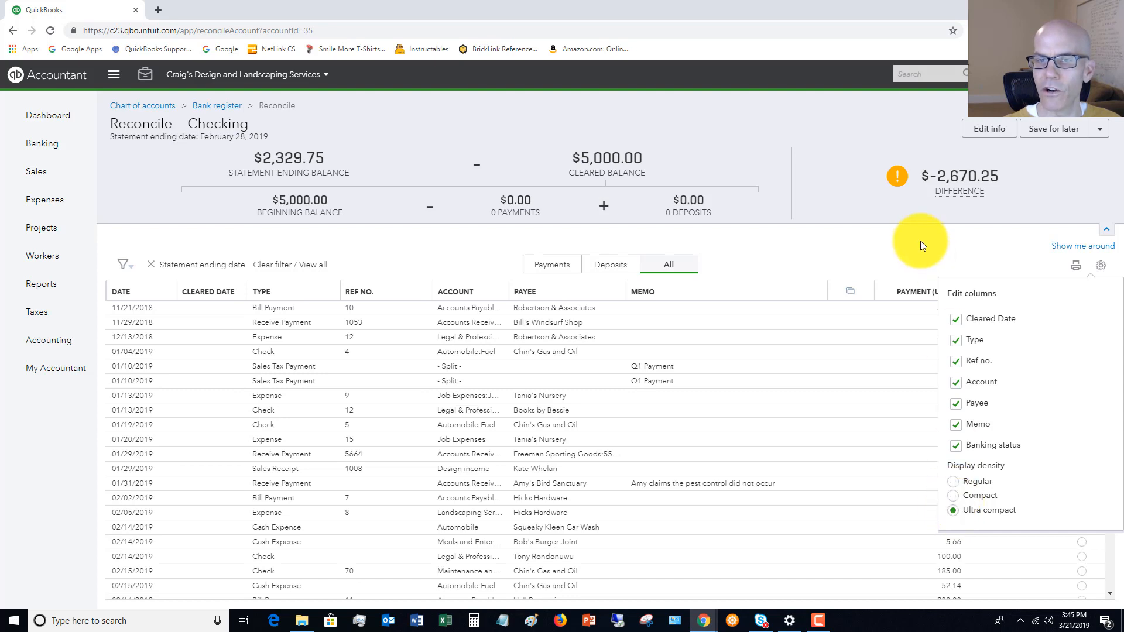
click(1103, 271)
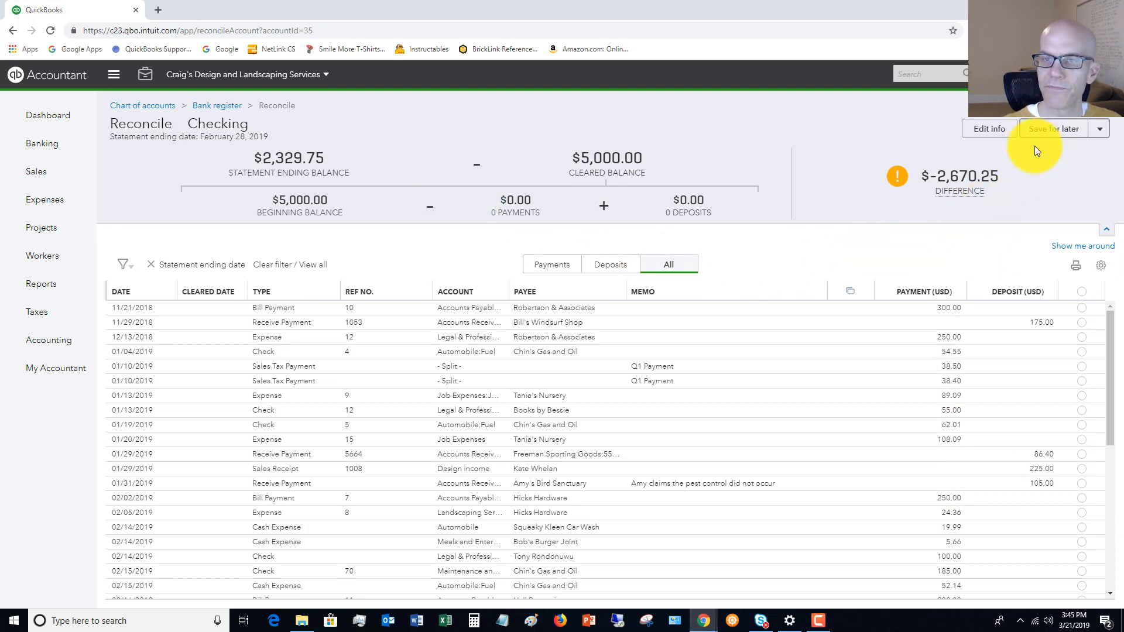
Look at the editable statement ending balance and ending date, and close them without saving.
click(992, 130)
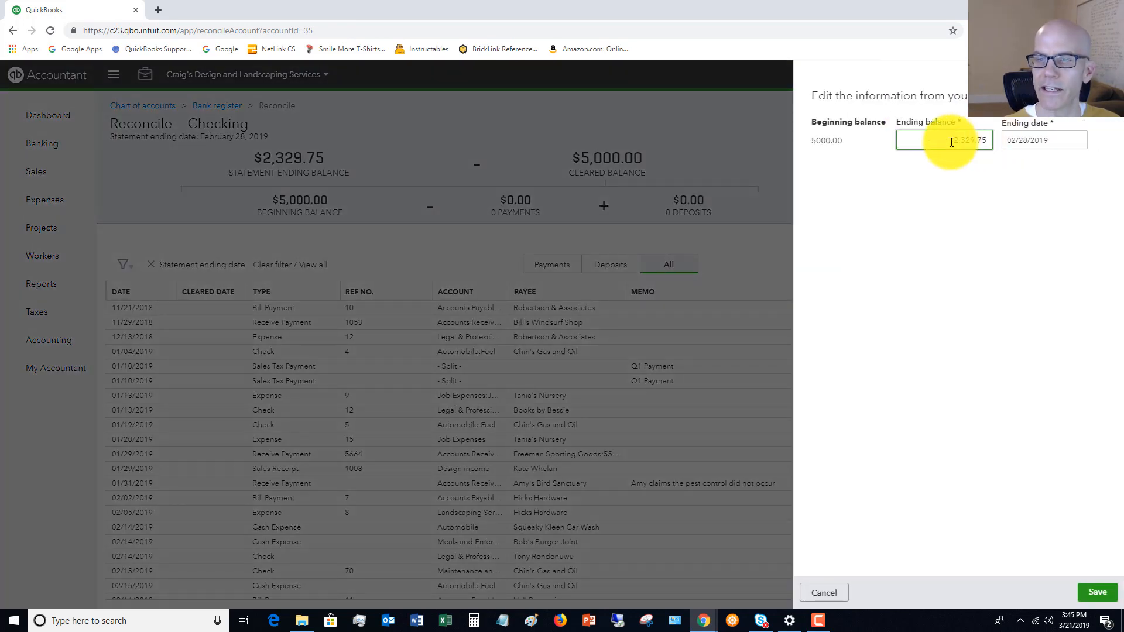
text(2,329.75)
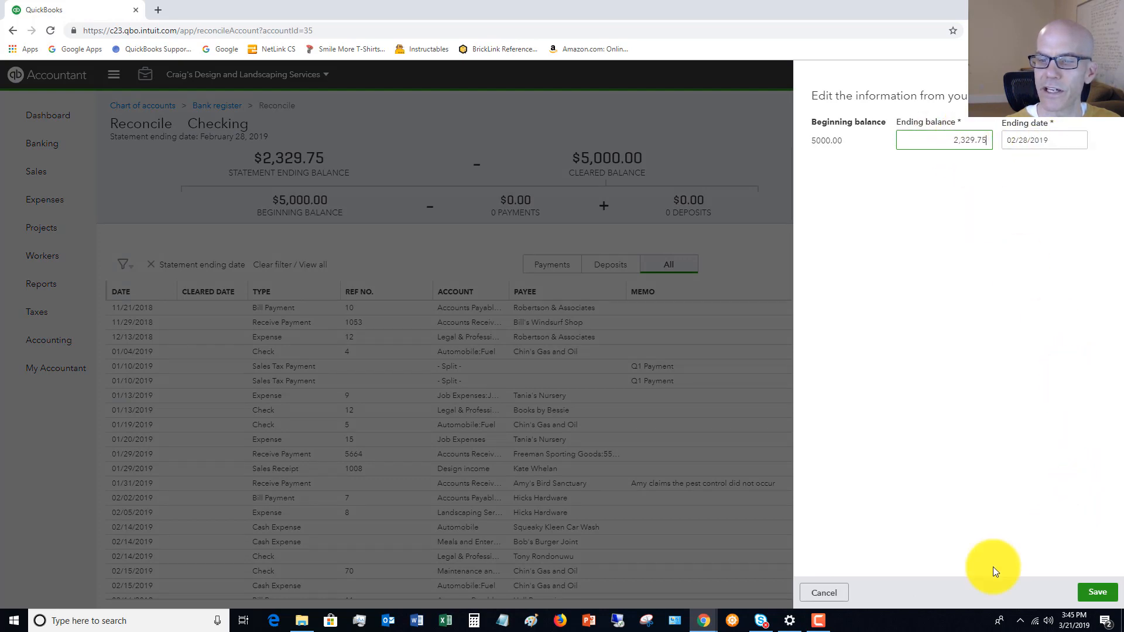
click(823, 593)
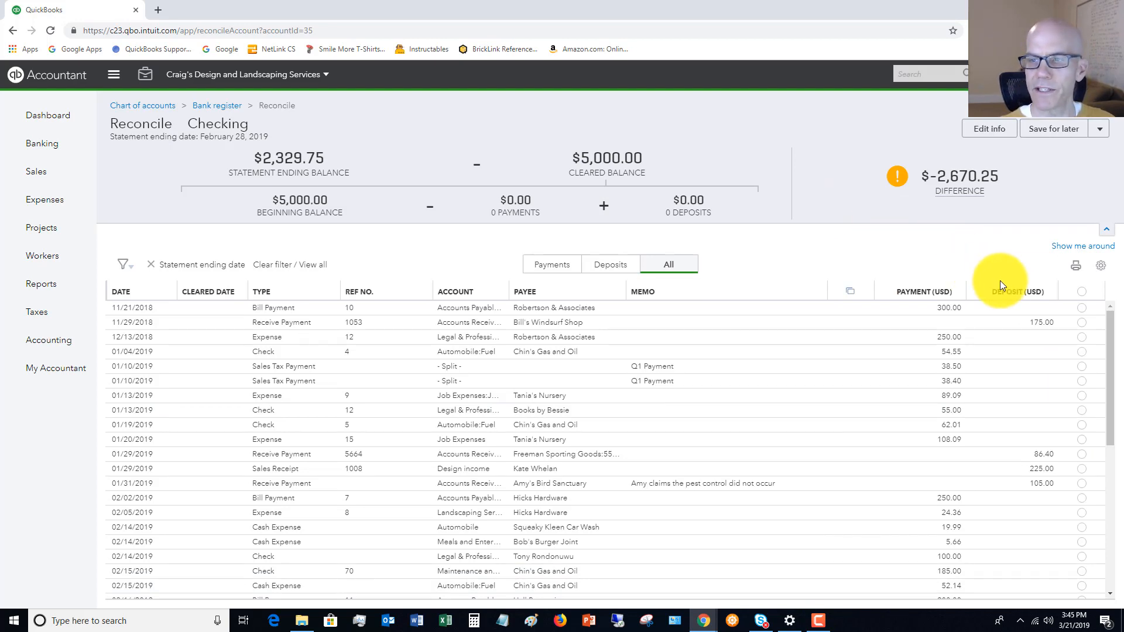
Mark every transaction dated 11/21/2018 through 01/31/2019 as cleared.
click(1082, 308)
click(1082, 323)
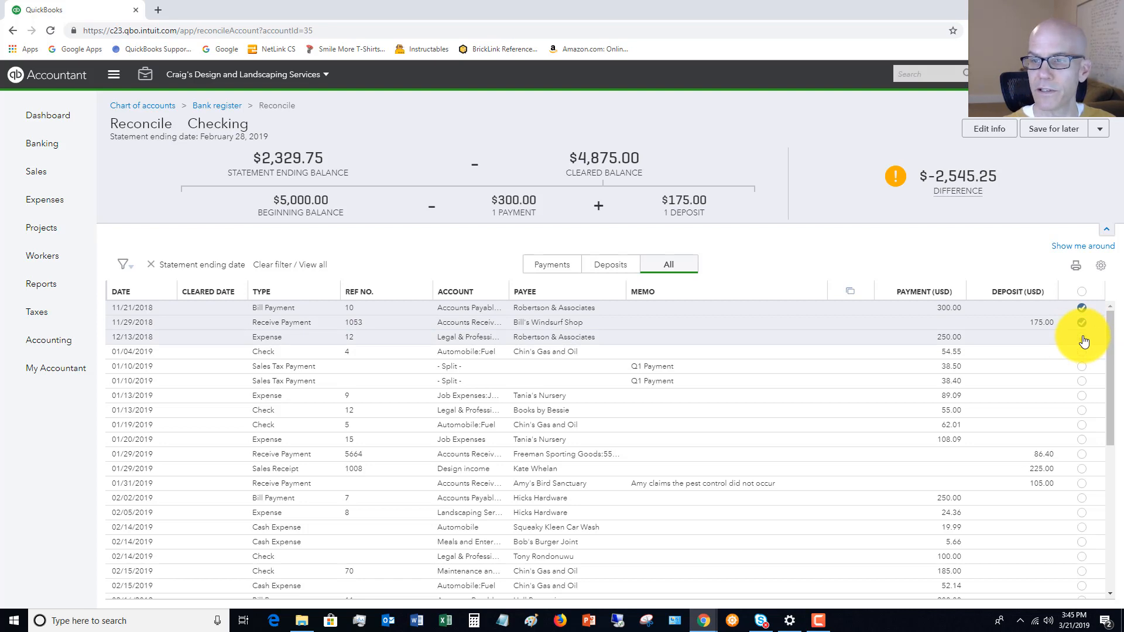
click(1082, 338)
click(1082, 352)
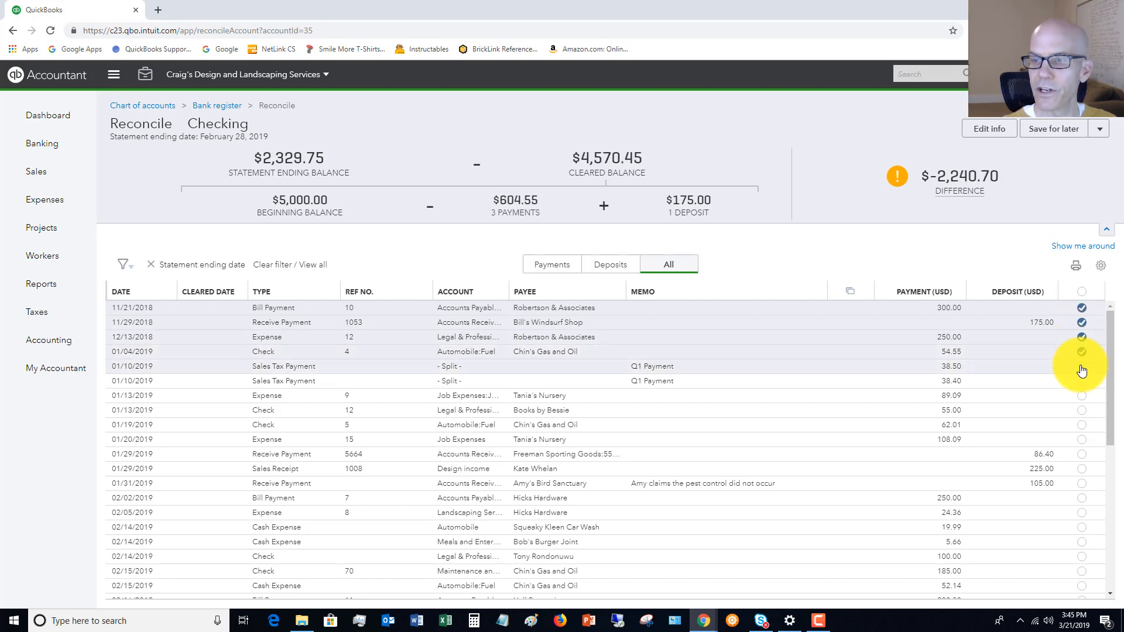
click(1081, 367)
click(1082, 381)
click(1082, 396)
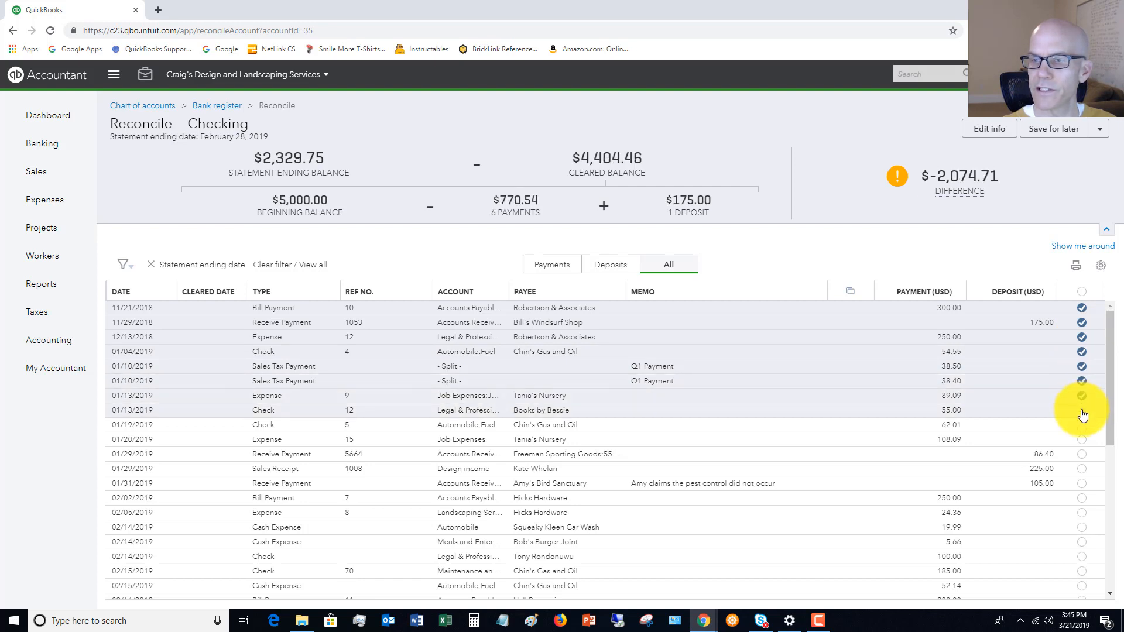
click(1082, 410)
click(1082, 424)
click(1082, 440)
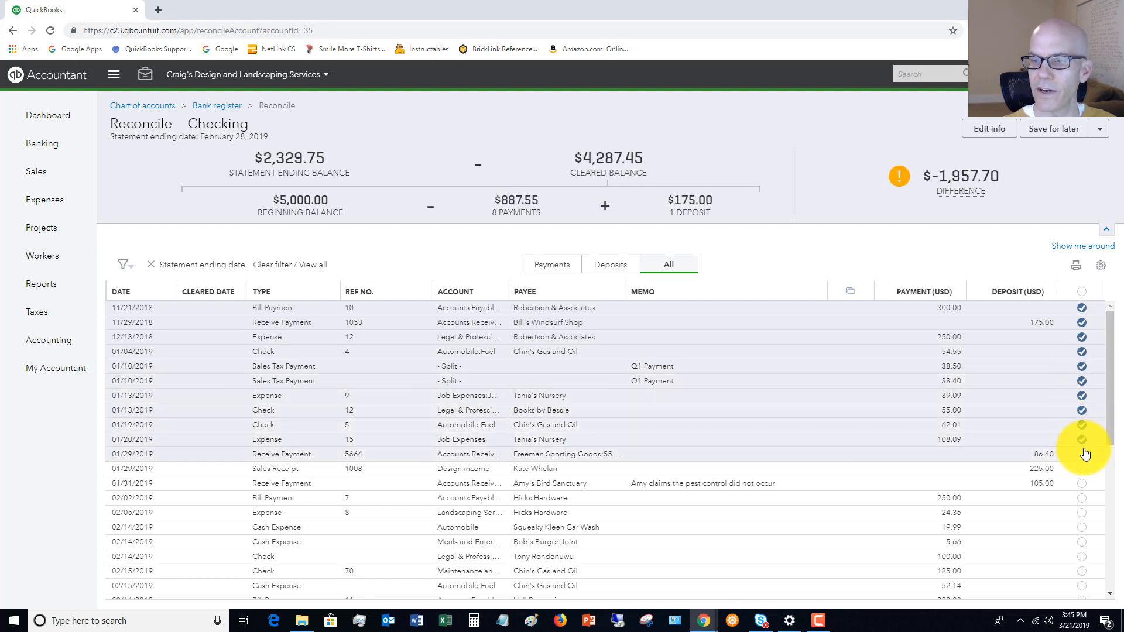
click(1082, 454)
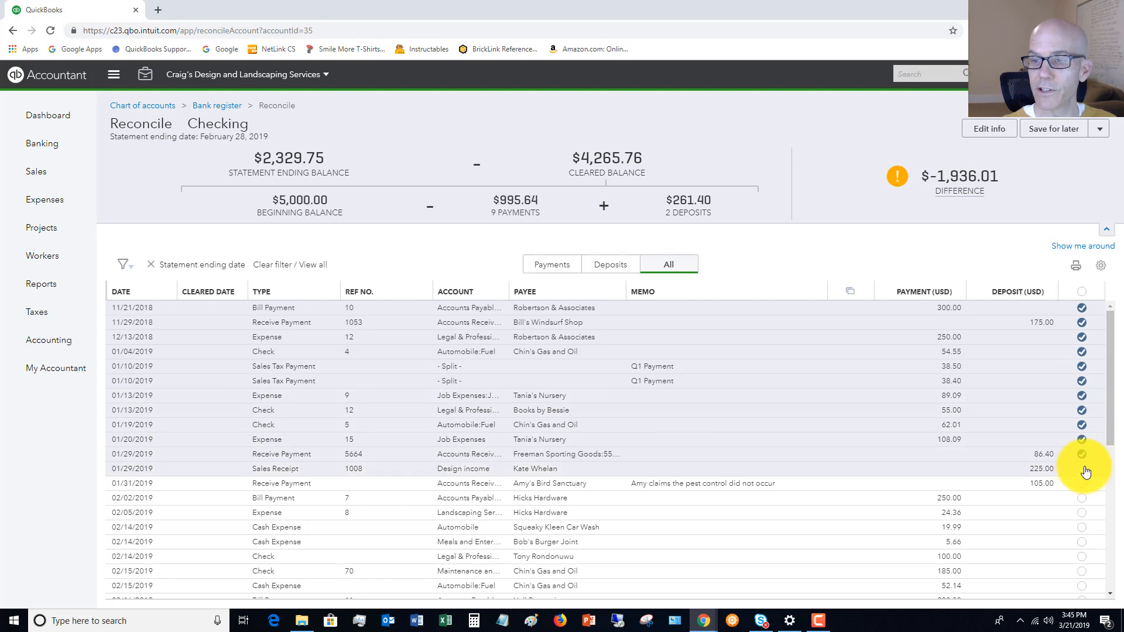
click(1082, 469)
click(1082, 483)
Mark the transactions dated 02/02/2019 through 02/15/2019 as cleared.
click(1082, 498)
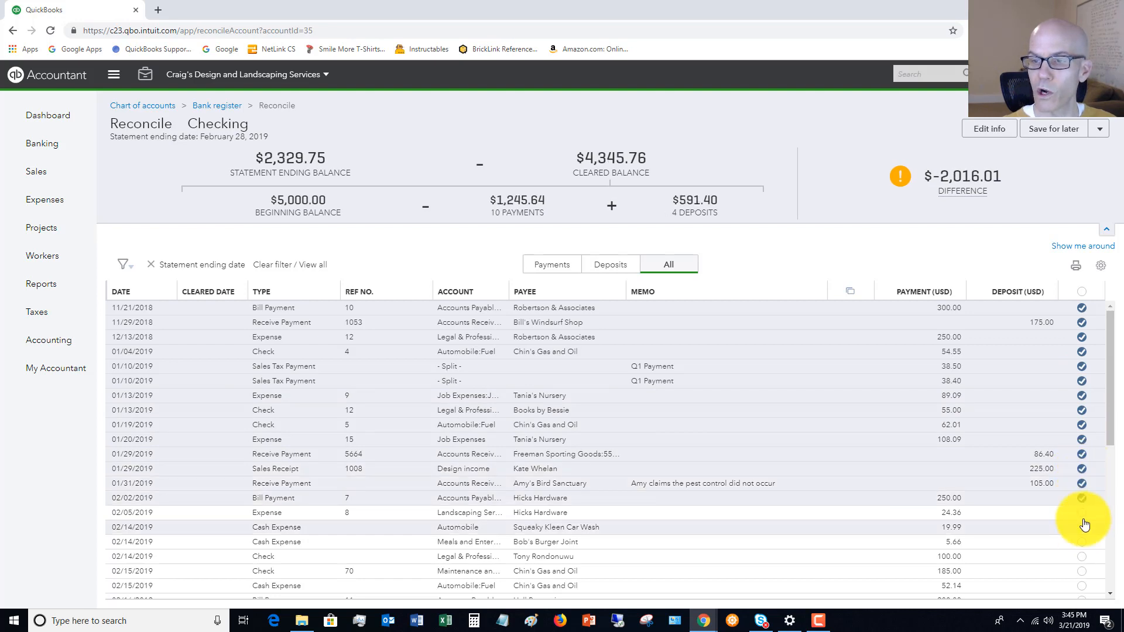
click(1082, 514)
click(1082, 528)
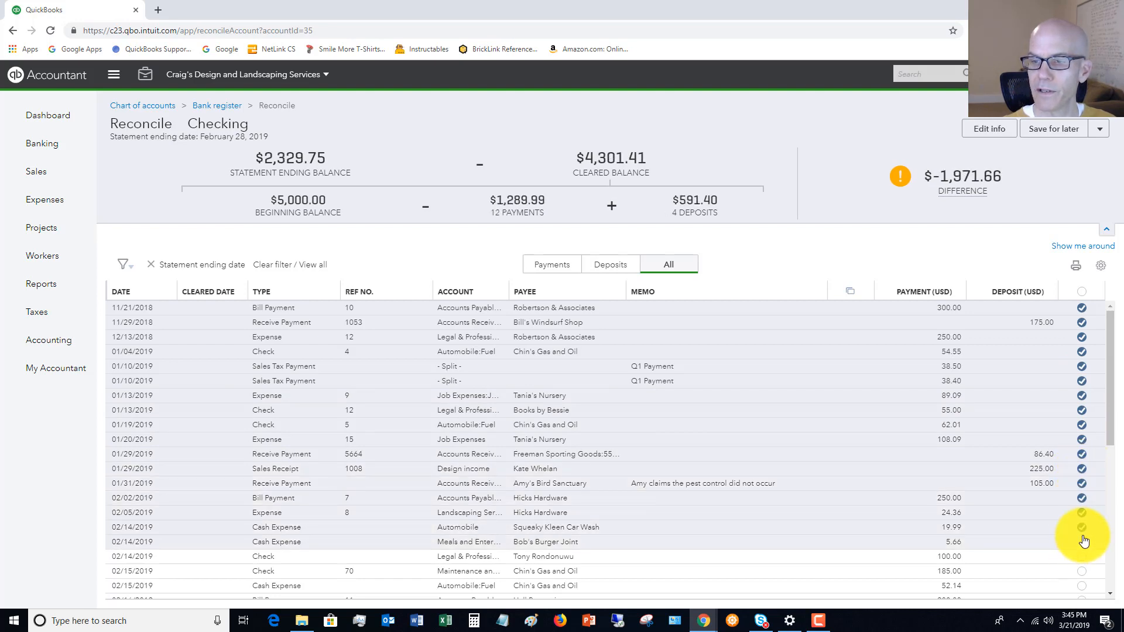
click(1082, 542)
click(1082, 557)
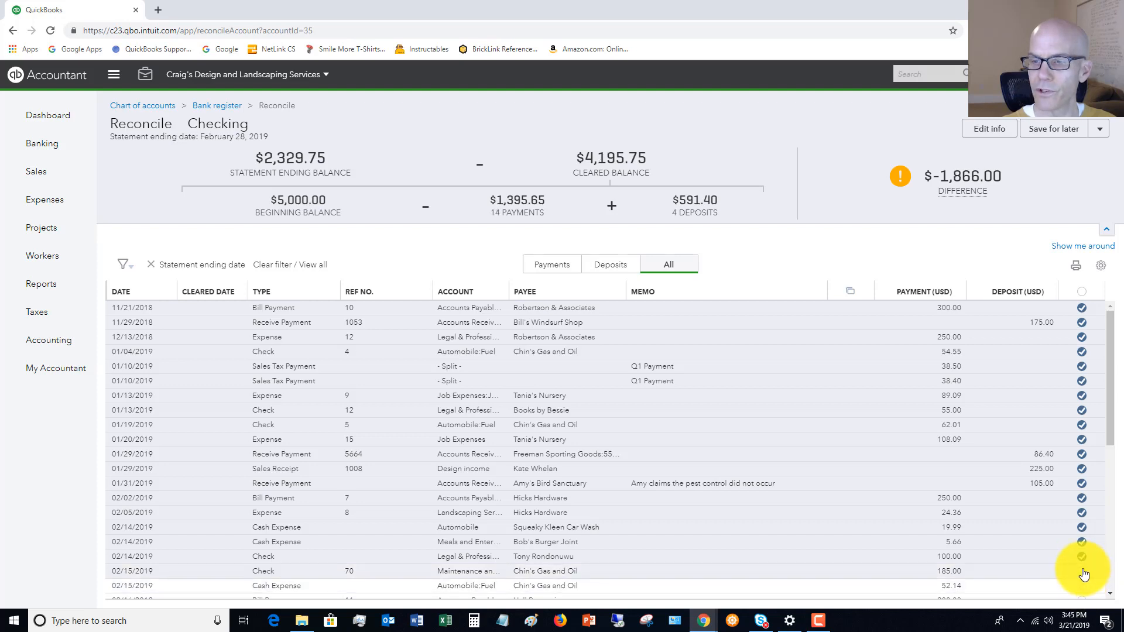
click(1082, 572)
click(1082, 586)
Mark the transactions dated 02/16/2019 through 02/20/2019 as cleared.
drag(1111, 422, 1114, 537)
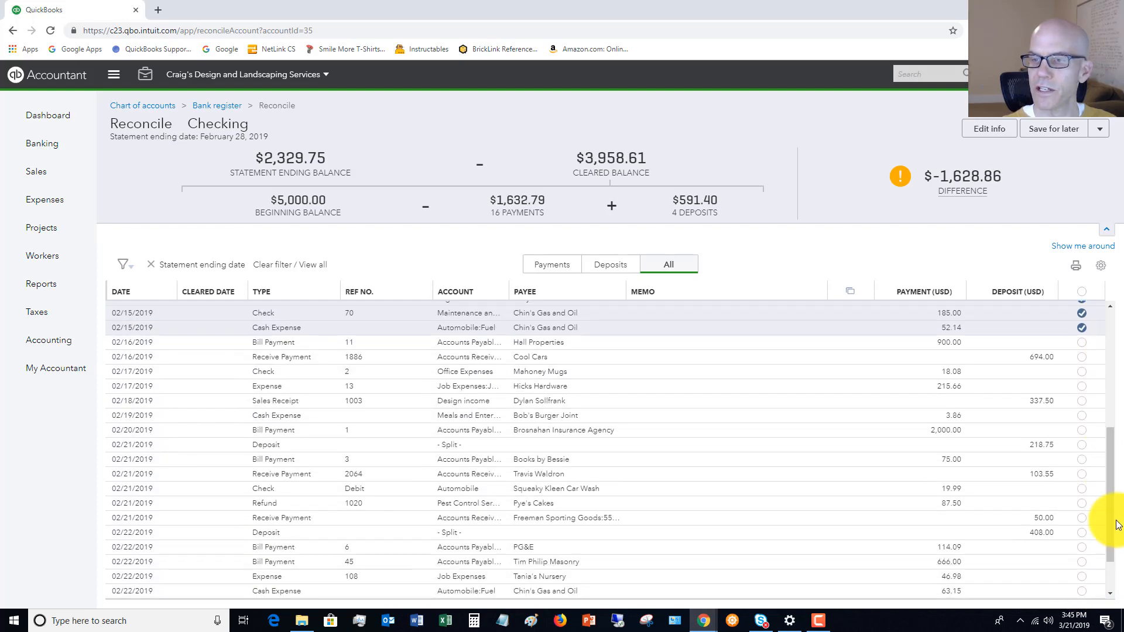
click(1082, 344)
click(1082, 358)
click(1082, 372)
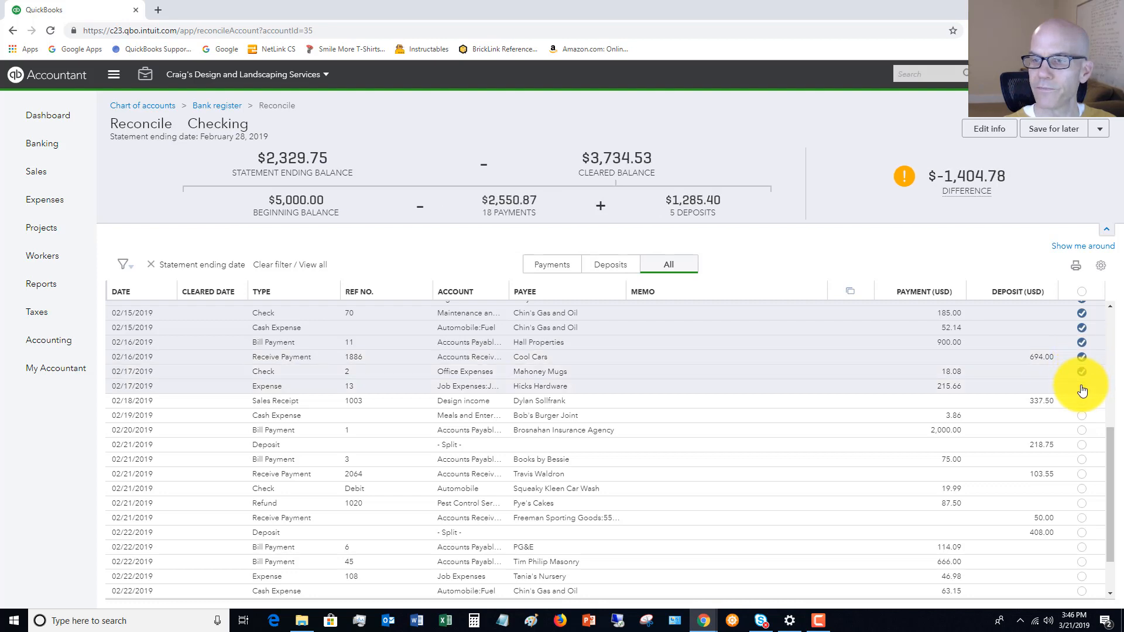
click(1082, 387)
click(1082, 401)
click(1082, 417)
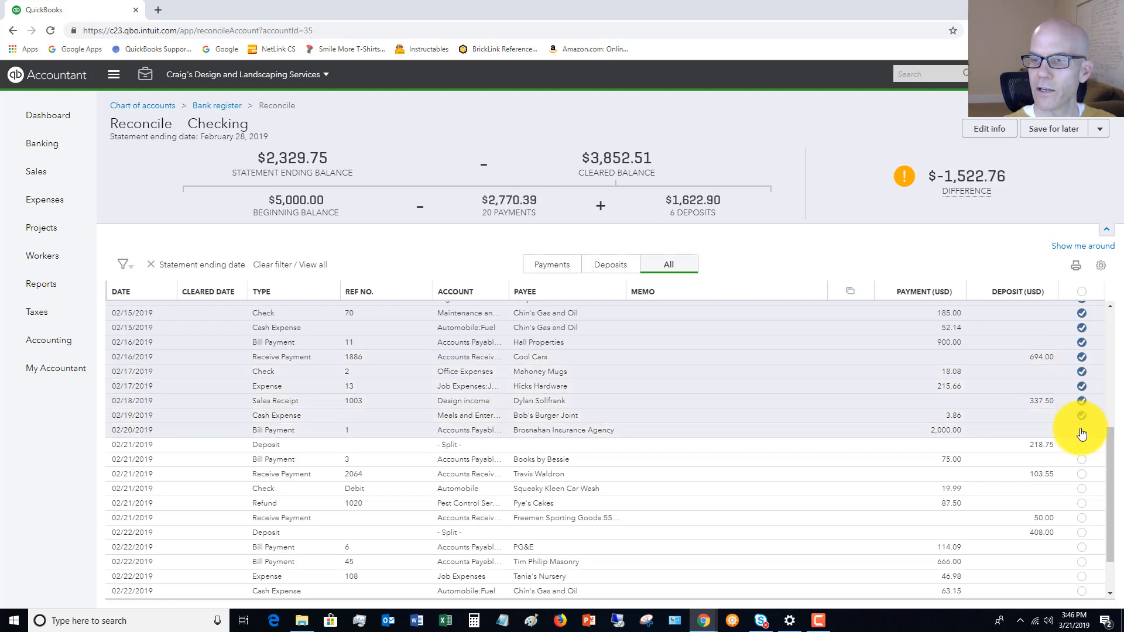
Mark all six transactions dated 02/21/2019 as cleared, from the 218.75 deposit through the 50.00 received payment.
click(1082, 445)
click(1082, 460)
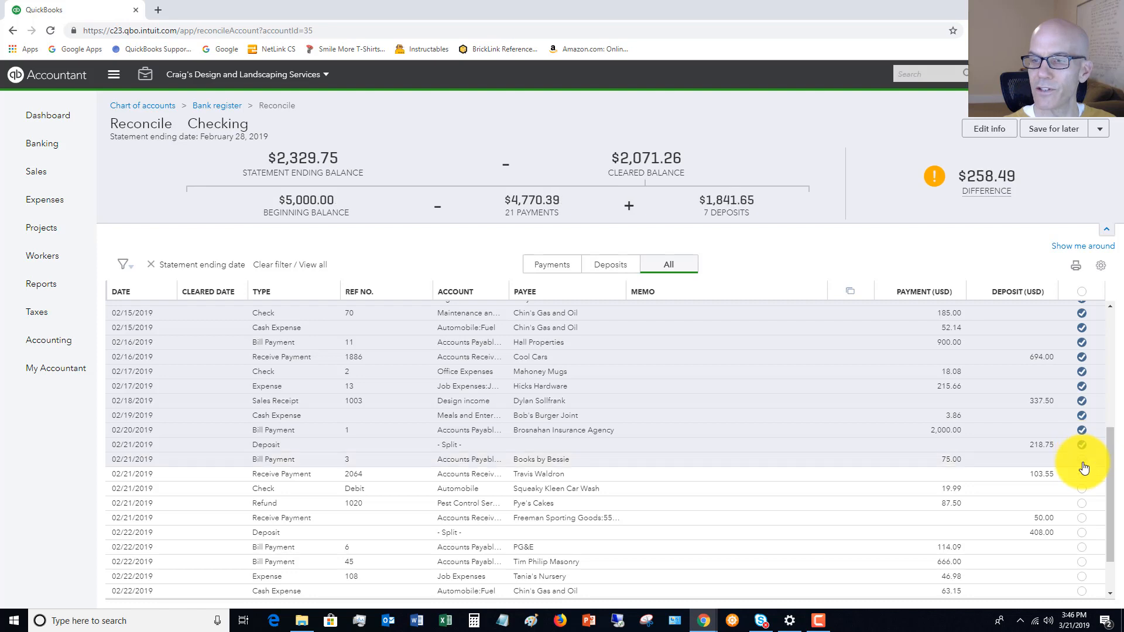
click(1082, 475)
click(1082, 492)
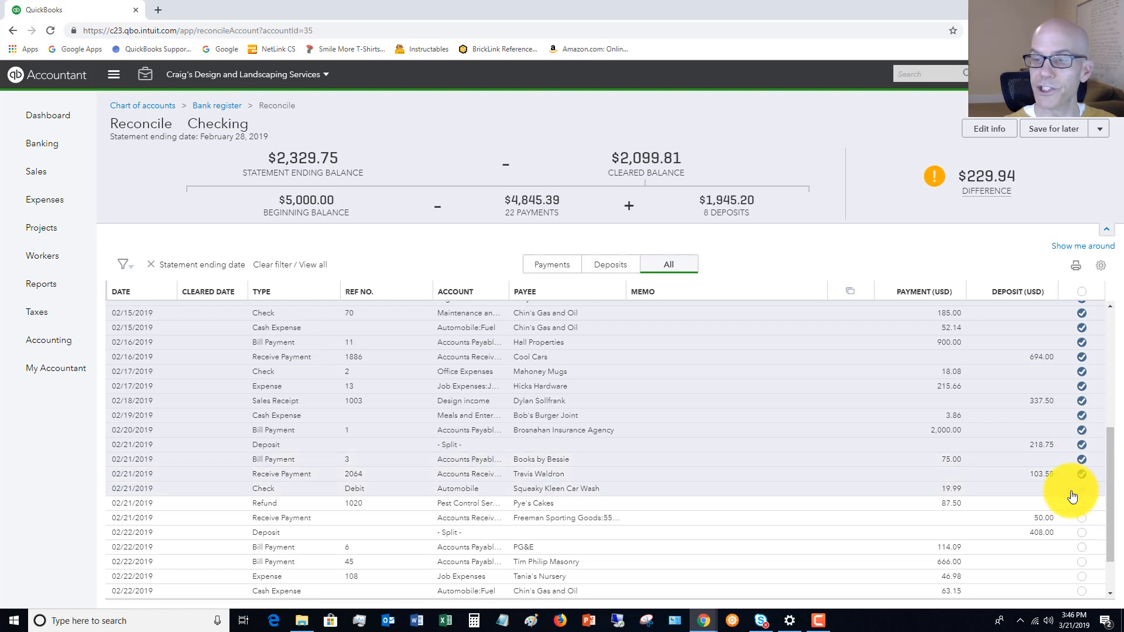
click(1082, 507)
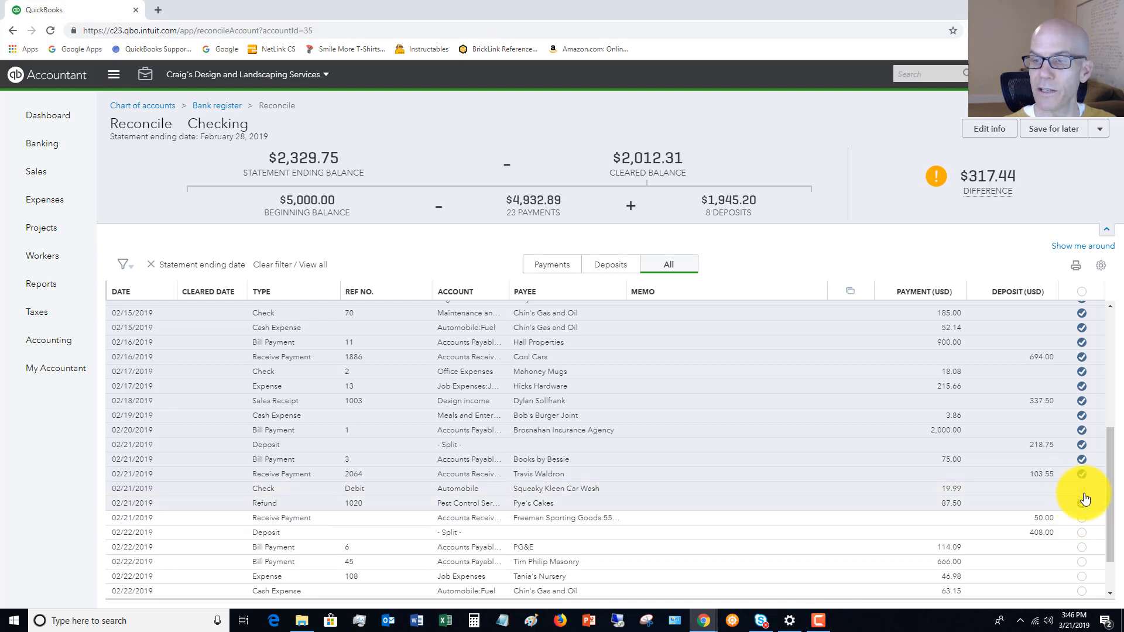
click(1083, 489)
click(1082, 519)
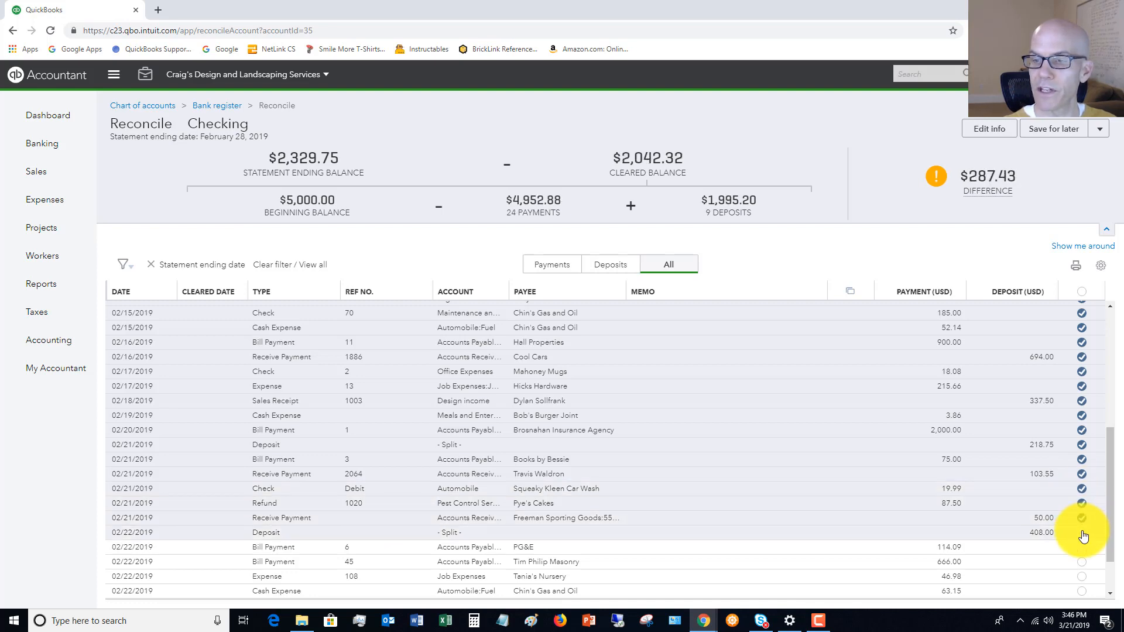
Mark all transactions dated 02/22/2019 as cleared, from the 408.00 deposit through the 63.15 cash expense.
click(1082, 533)
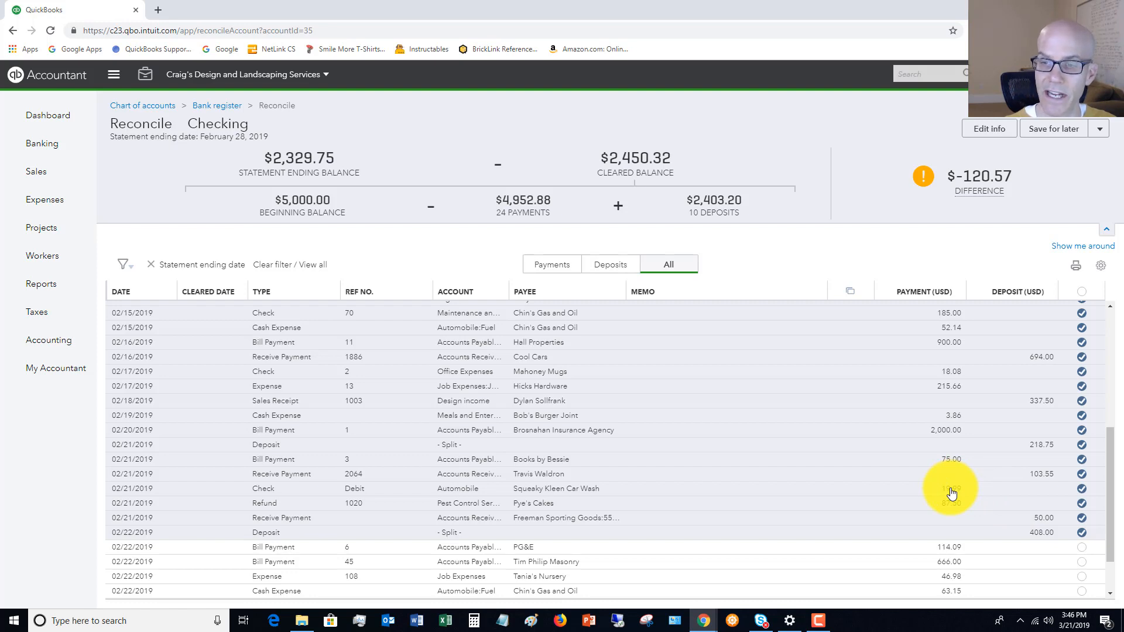
scroll(1040, 472, down, 1)
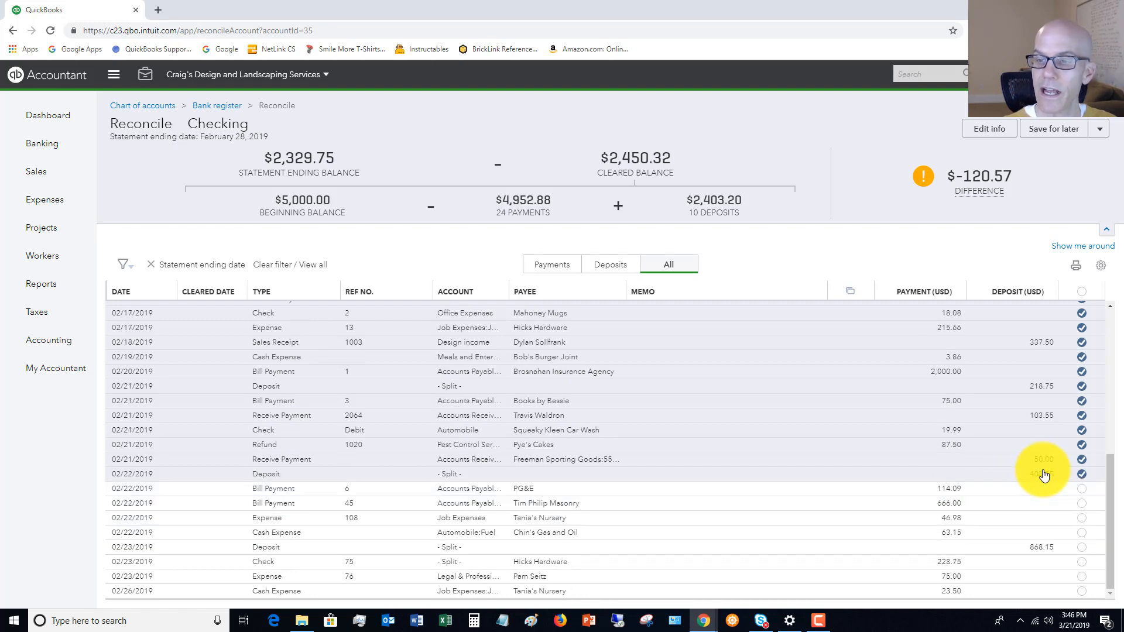
click(1082, 489)
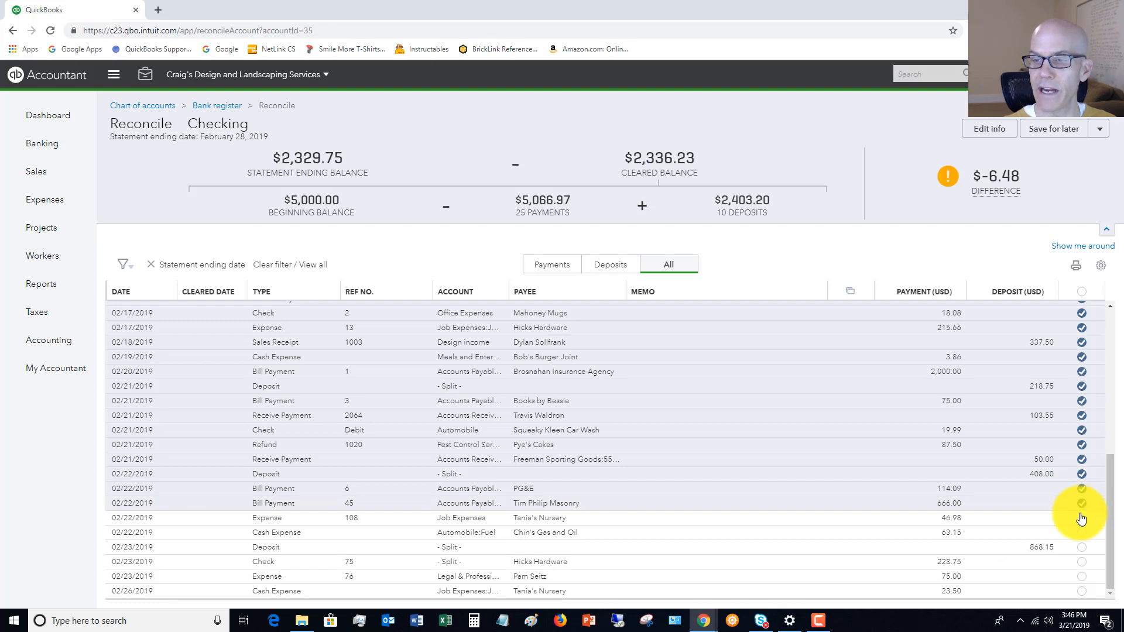
click(1082, 517)
click(1083, 520)
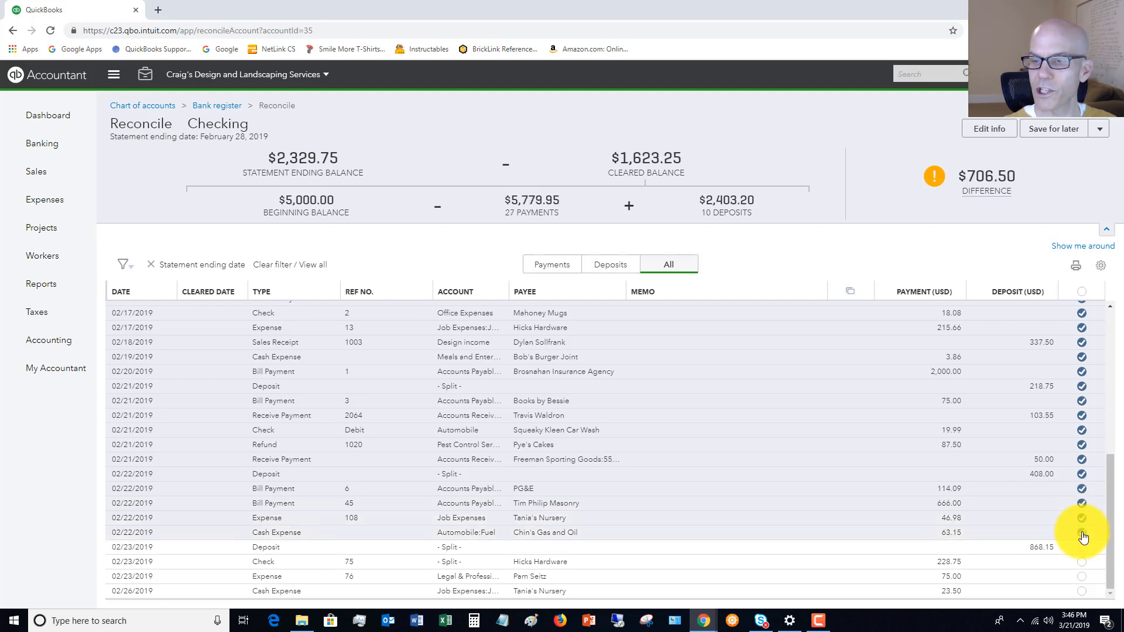
Clear the 02/23/2019 deposit of 868.15, expense 76 of 75.00 and the 02/26/2019 cash expense of 23.50, skipping check 75.
click(1081, 547)
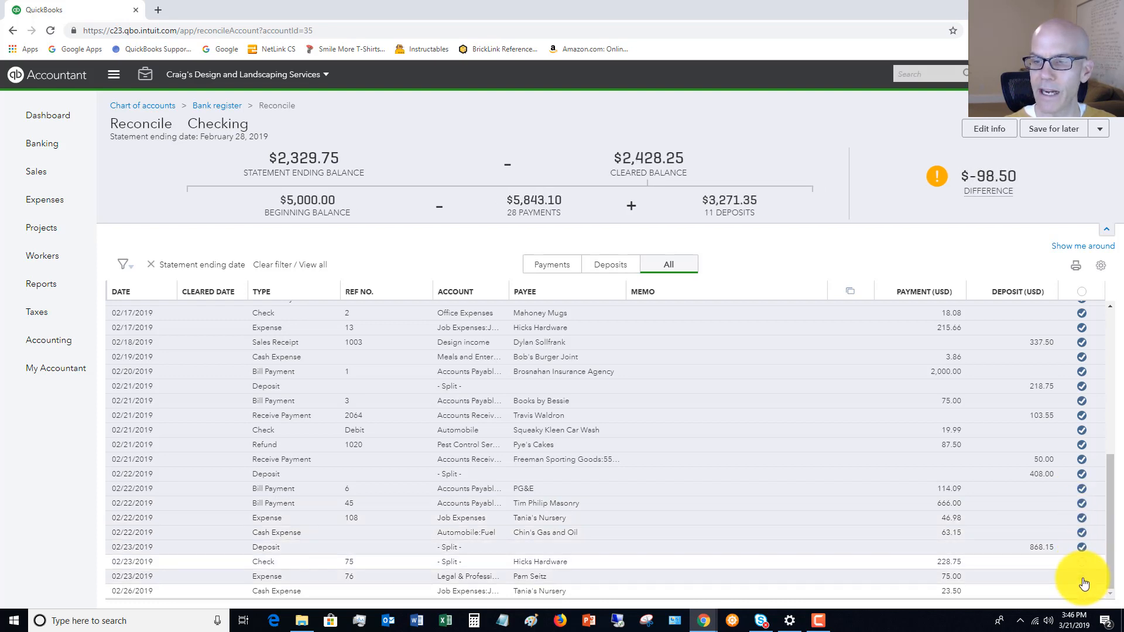
click(1082, 579)
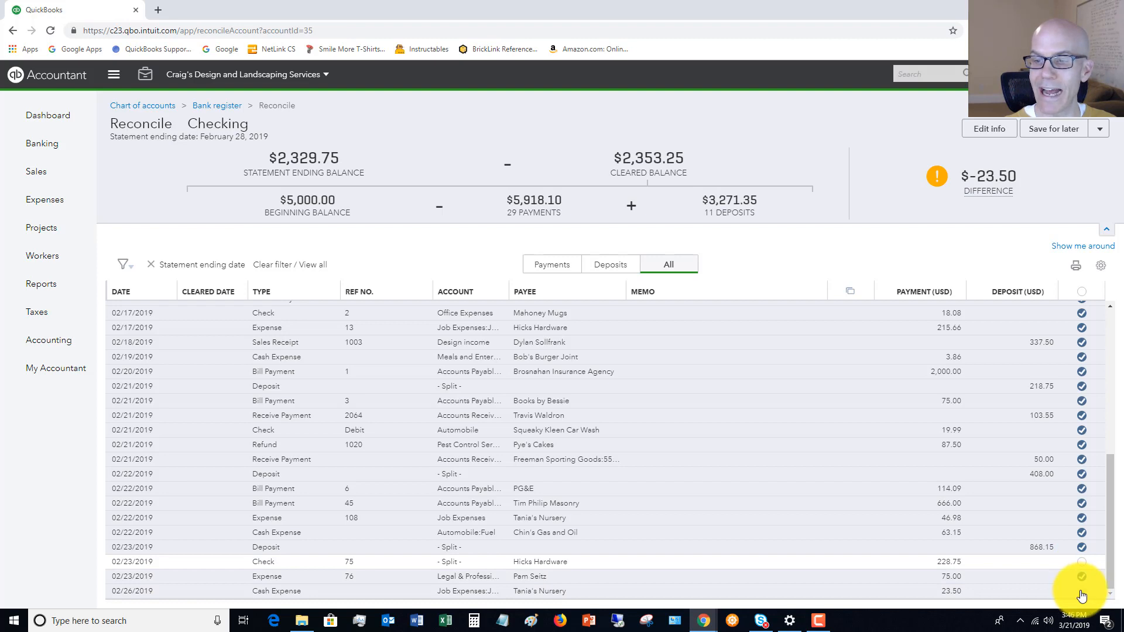
click(1081, 593)
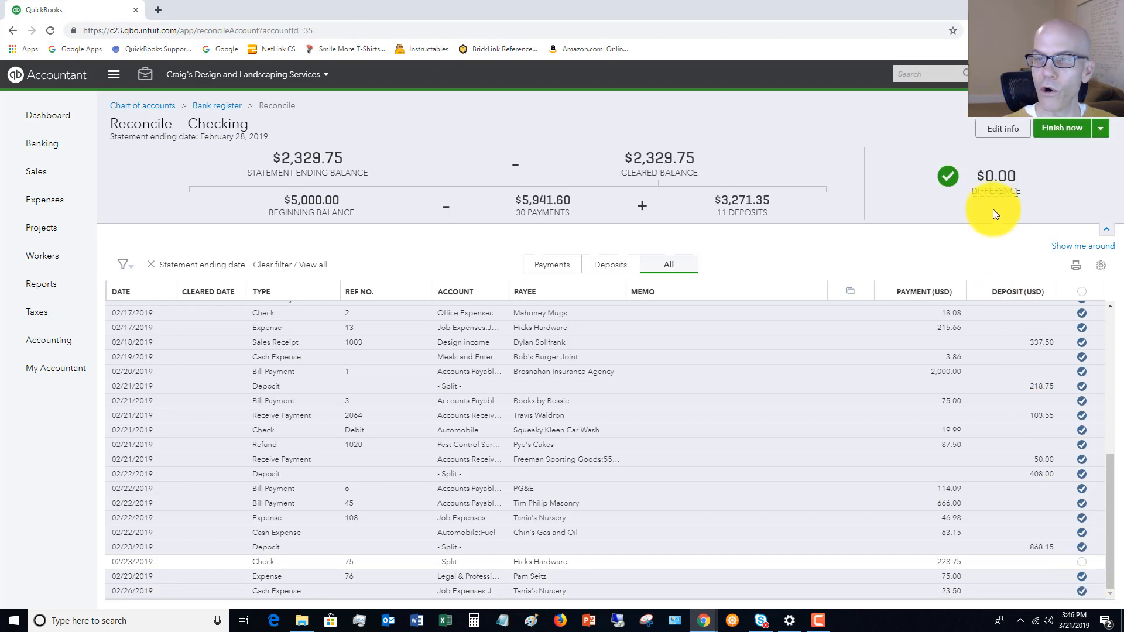
Finish the Checking account reconciliation and close it without viewing the report.
mouse_move(1007, 190)
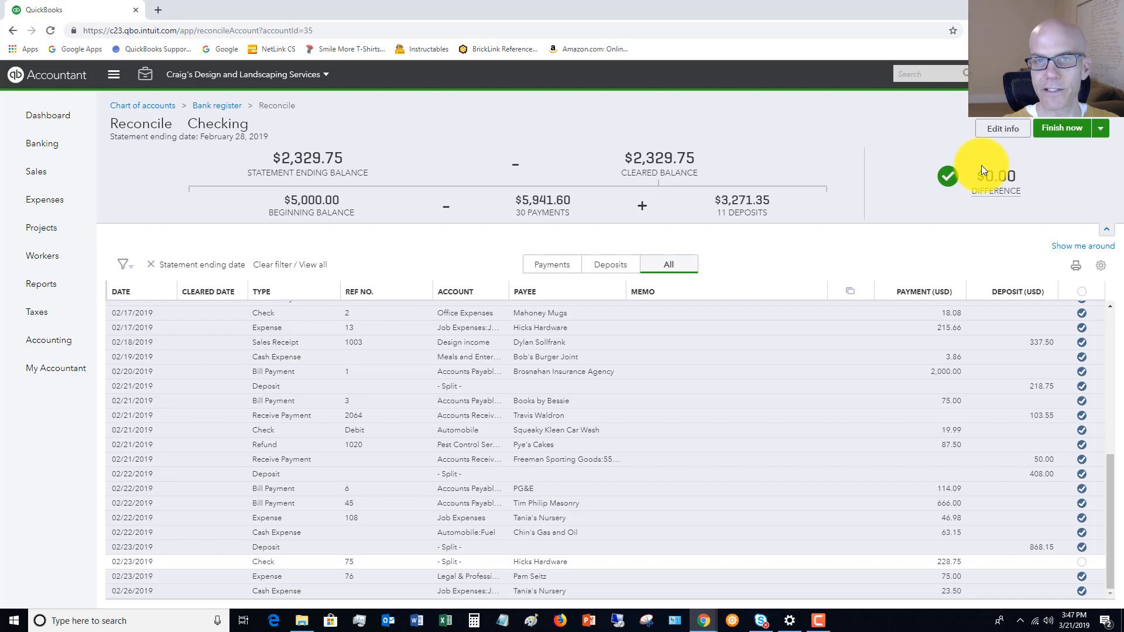
click(1066, 130)
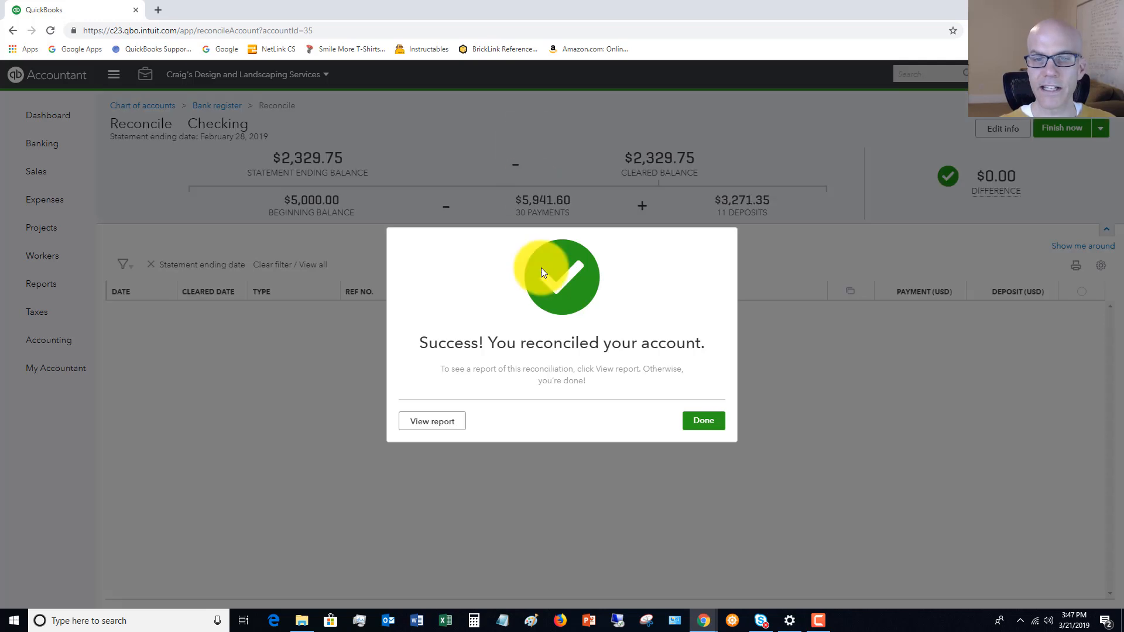
click(700, 419)
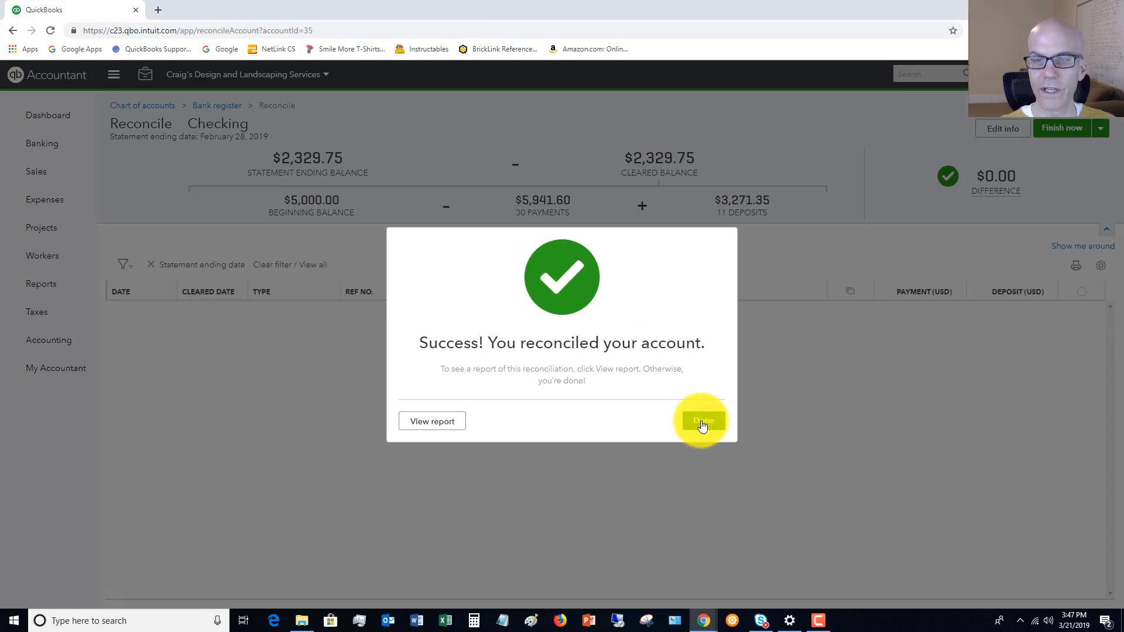